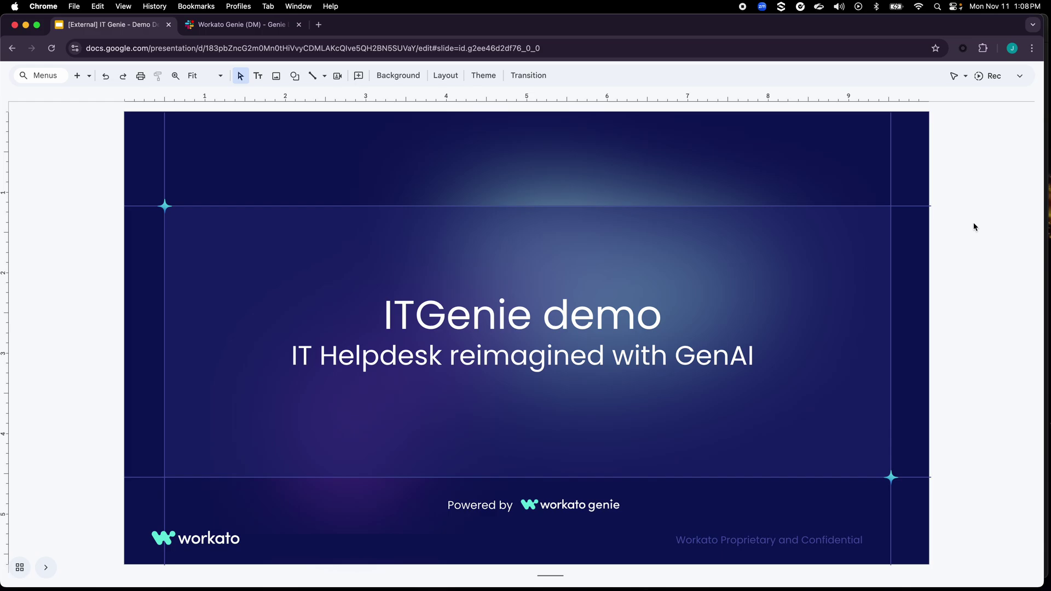
Step: Advance the deck from the ITGenie title slide to the 'What you'll see in the demo' slide
{"action": "key", "text": "Down"}
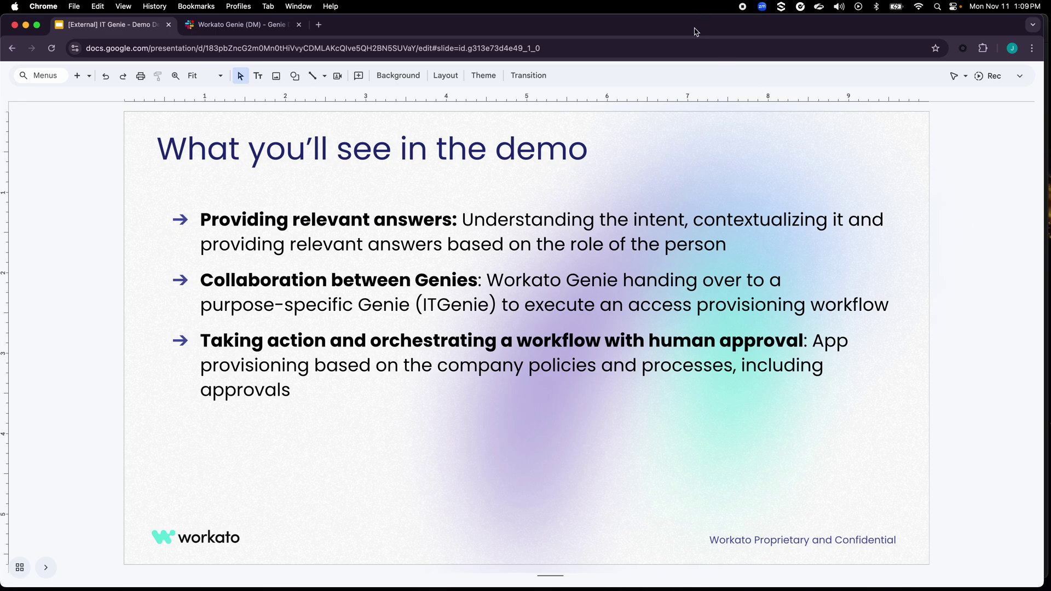
Step: Send 'Hi - I am new here. What should I do?' in the Workato Genie DM
{"action": "left_click", "coordinate": [263, 25]}
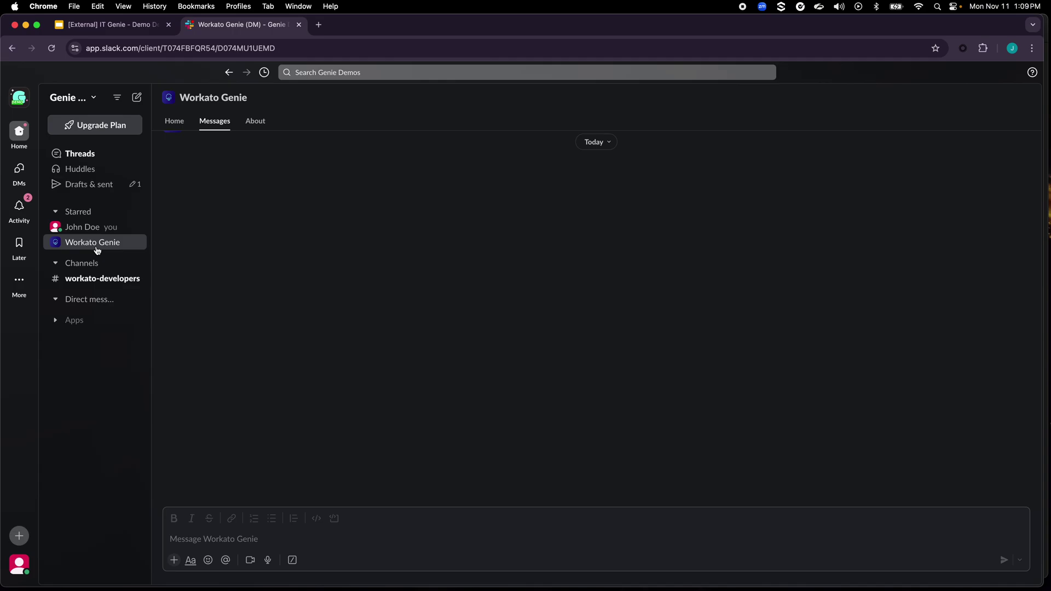
{"action": "left_click", "coordinate": [328, 533]}
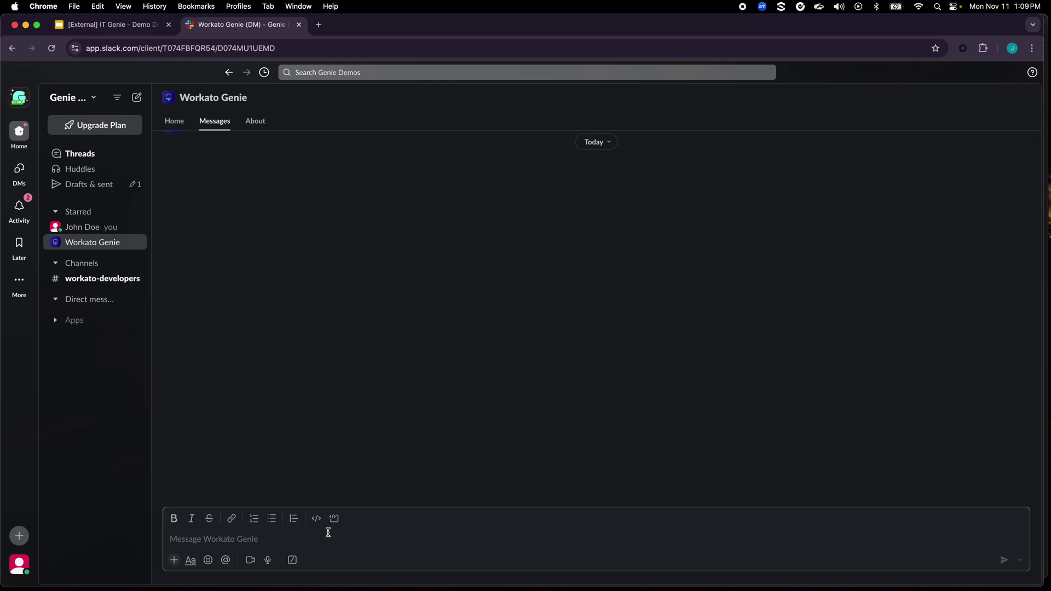
{"action": "type", "text": "Hi - I"}
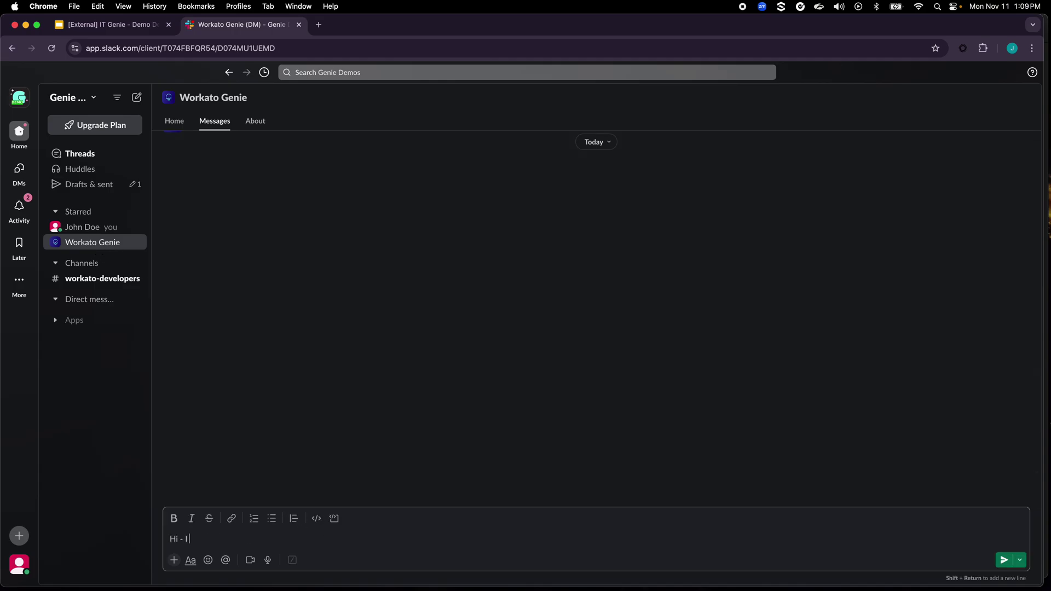
{"action": "type", "text": " am new here. What should I do?"}
{"action": "key", "text": "Return"}
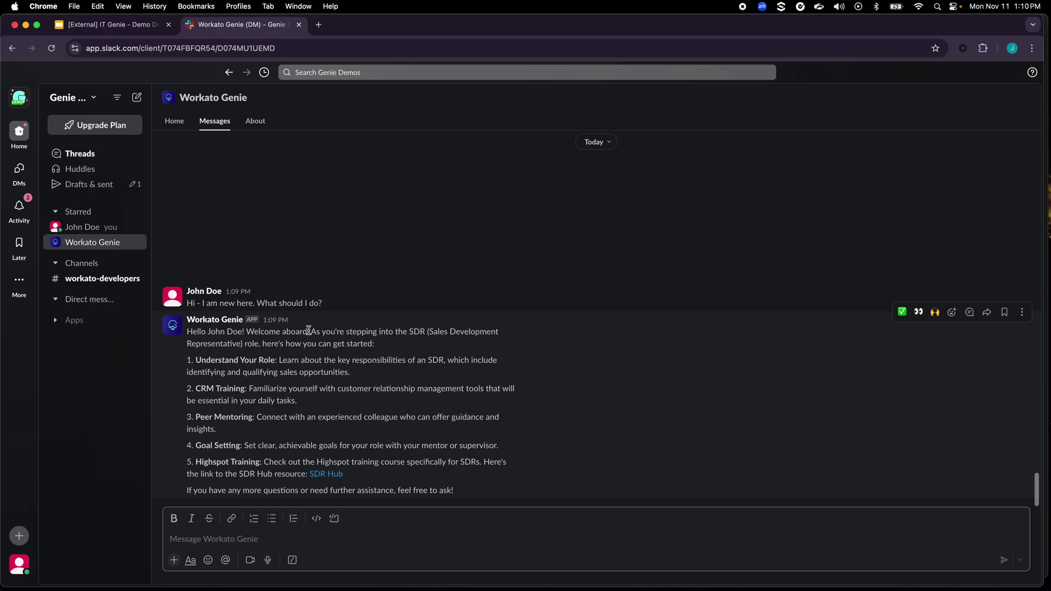
{"action": "left_click_drag", "start_coordinate": [311, 334], "coordinate": [257, 348]}
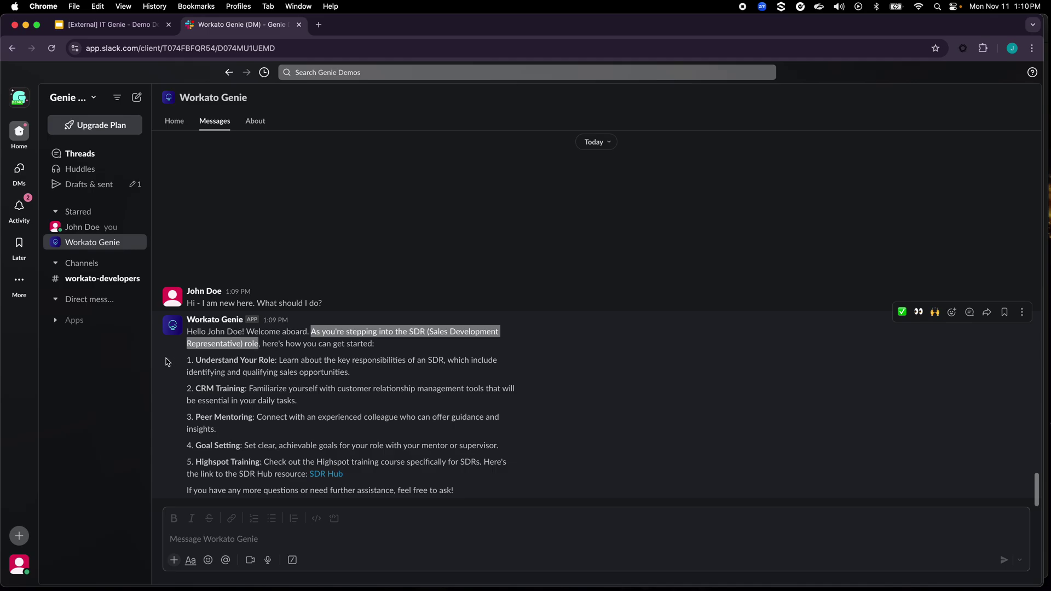
{"action": "left_click", "coordinate": [181, 439]}
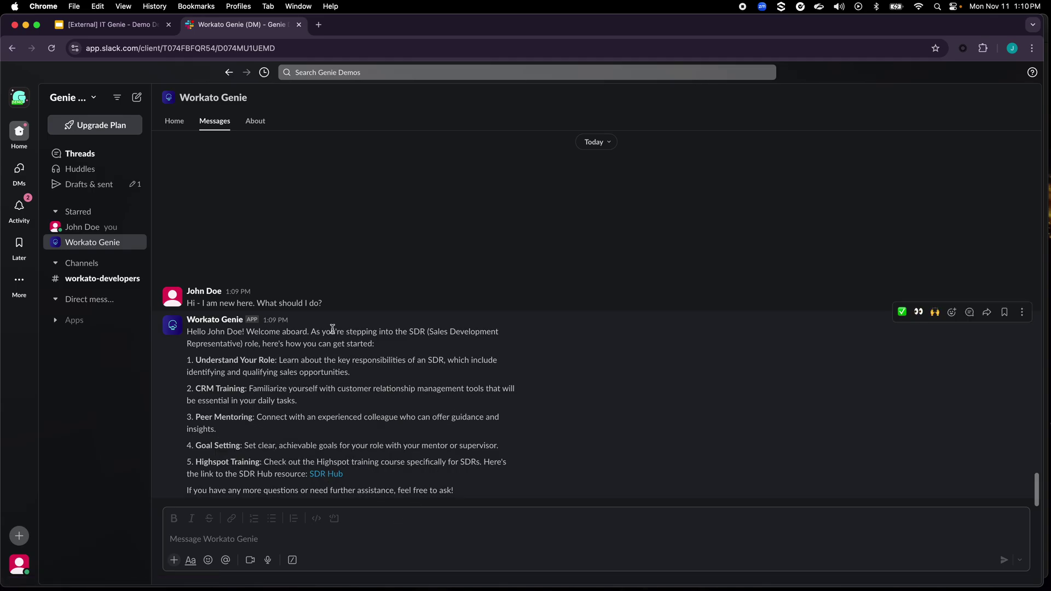
Step: Ask Workato Genie 'which appls do I have access to?'
{"action": "left_click", "coordinate": [322, 541]}
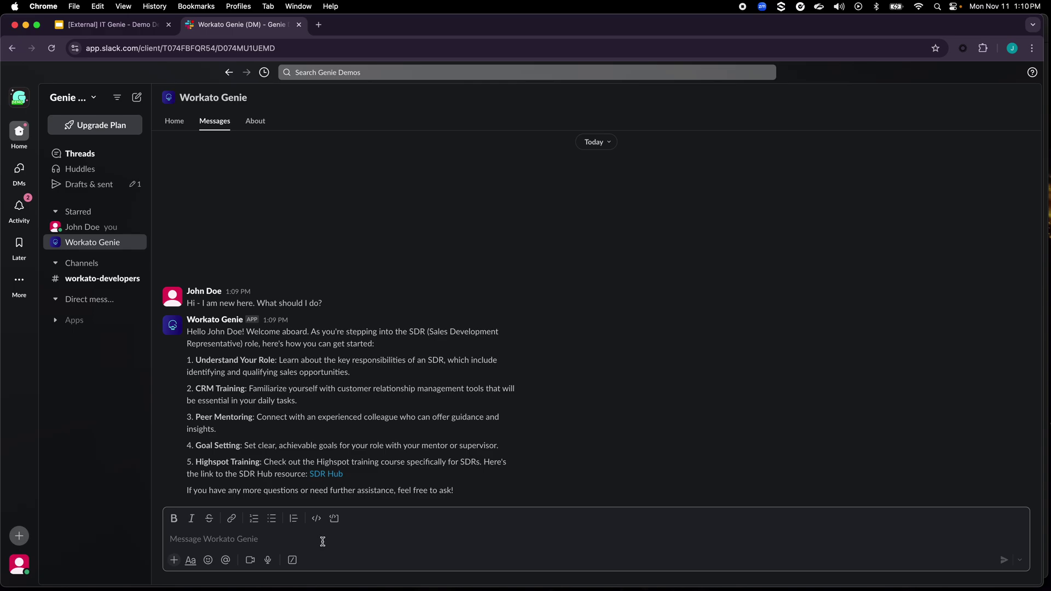
{"action": "type", "text": "w"}
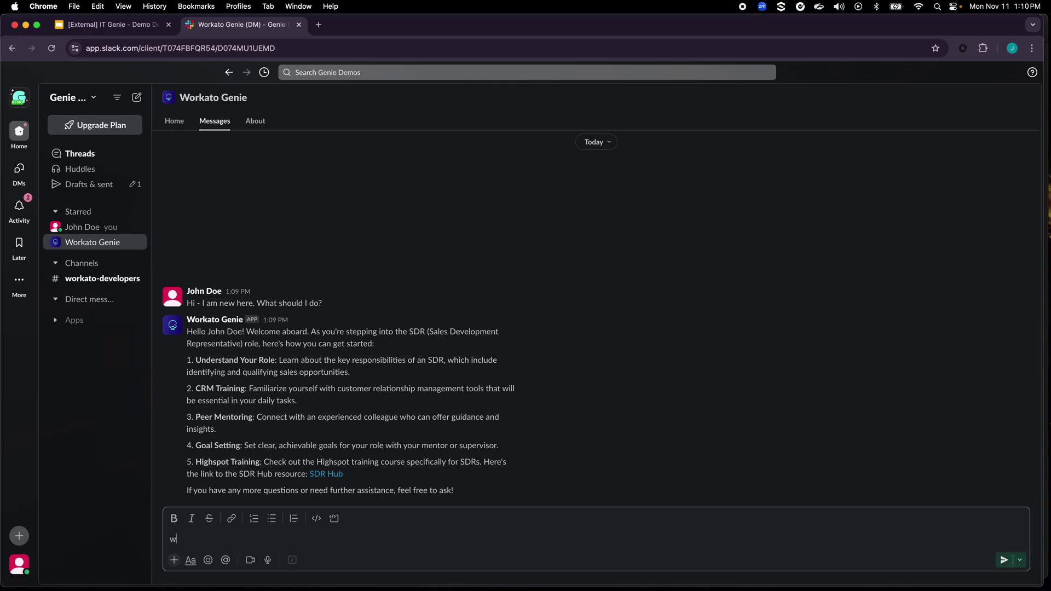
{"action": "type", "text": "hich app"}
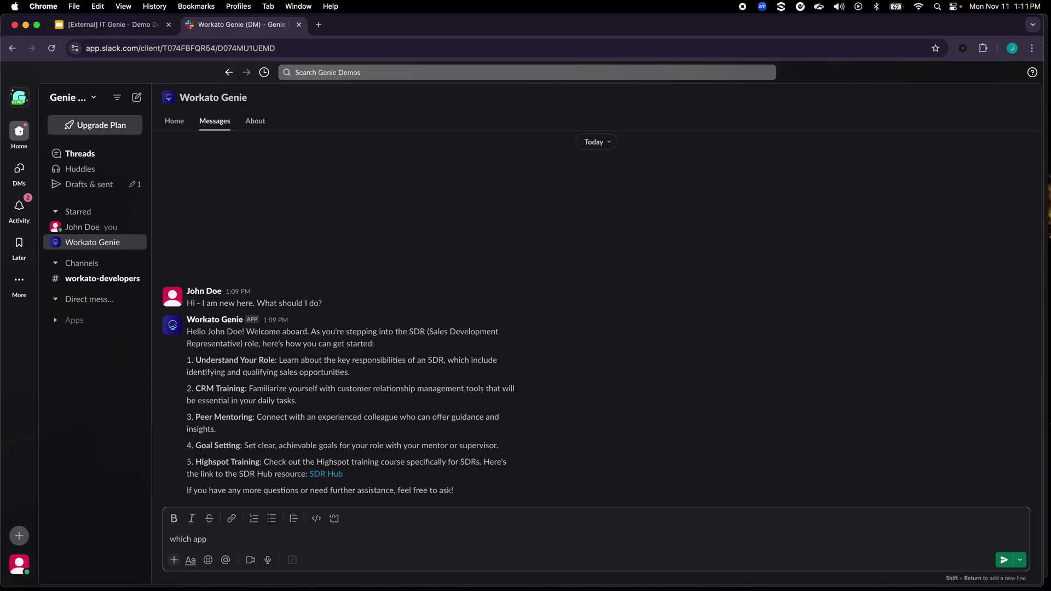
{"action": "type", "text": "ls do I have access to?"}
{"action": "key", "text": "Return"}
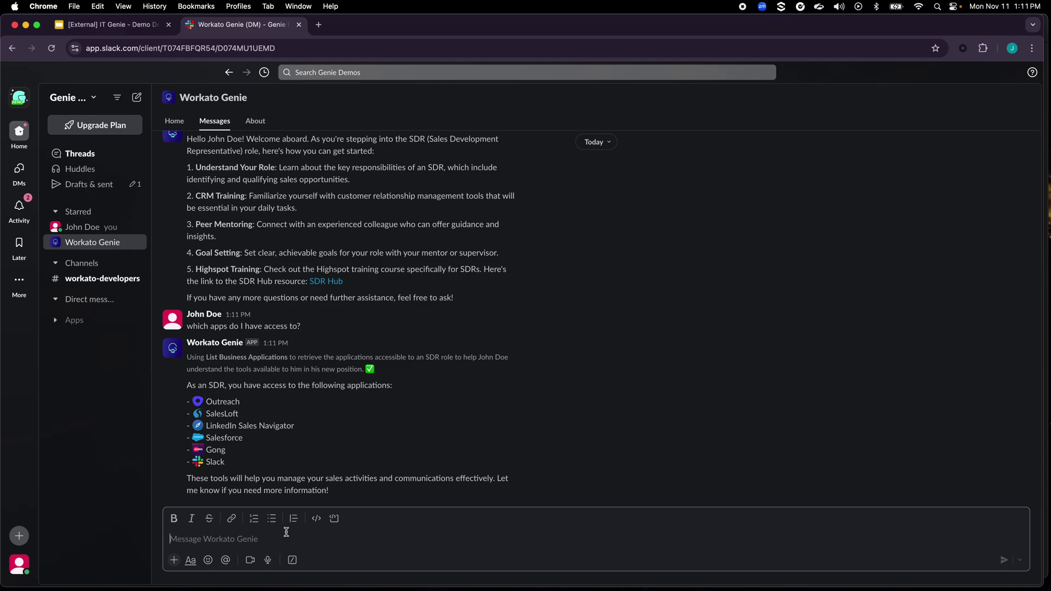
Step: Send Workato Genie the request 'can I get access to Netsuite?'
{"action": "type", "text": "c"}
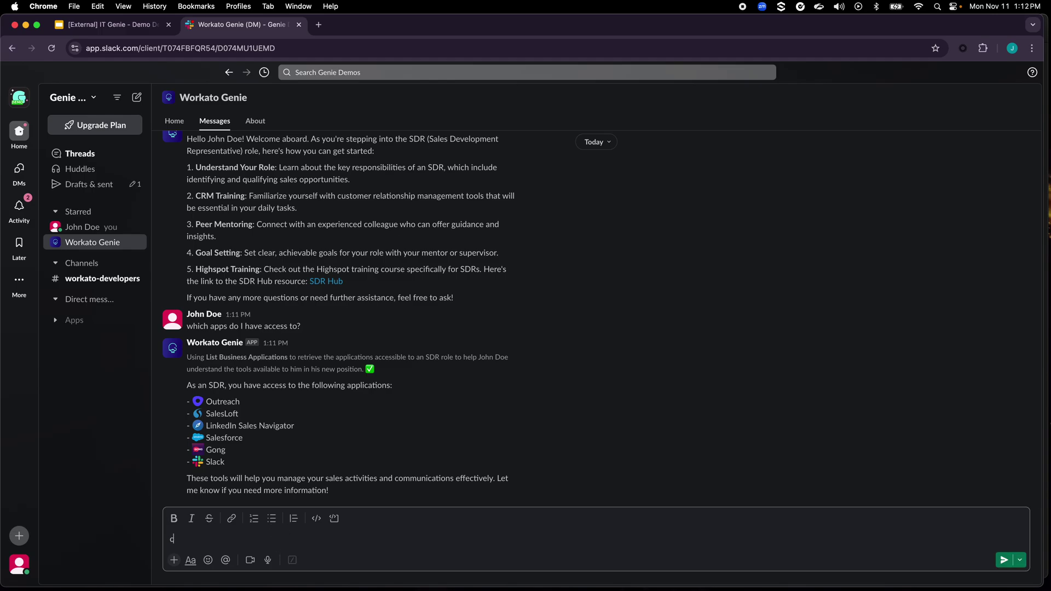
{"action": "type", "text": "an I get access to Netsuite?"}
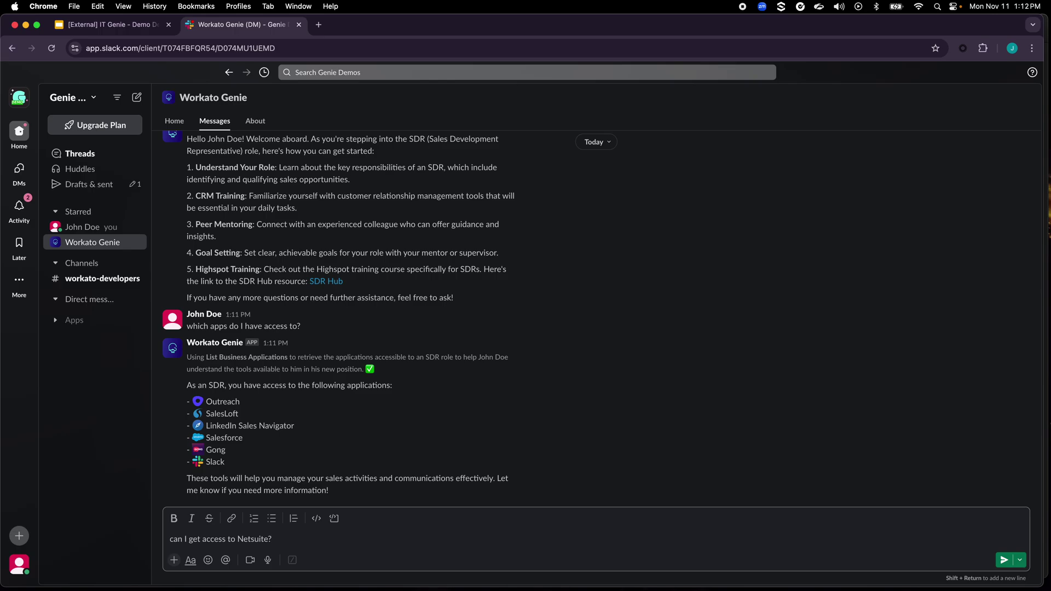
{"action": "key", "text": "Return"}
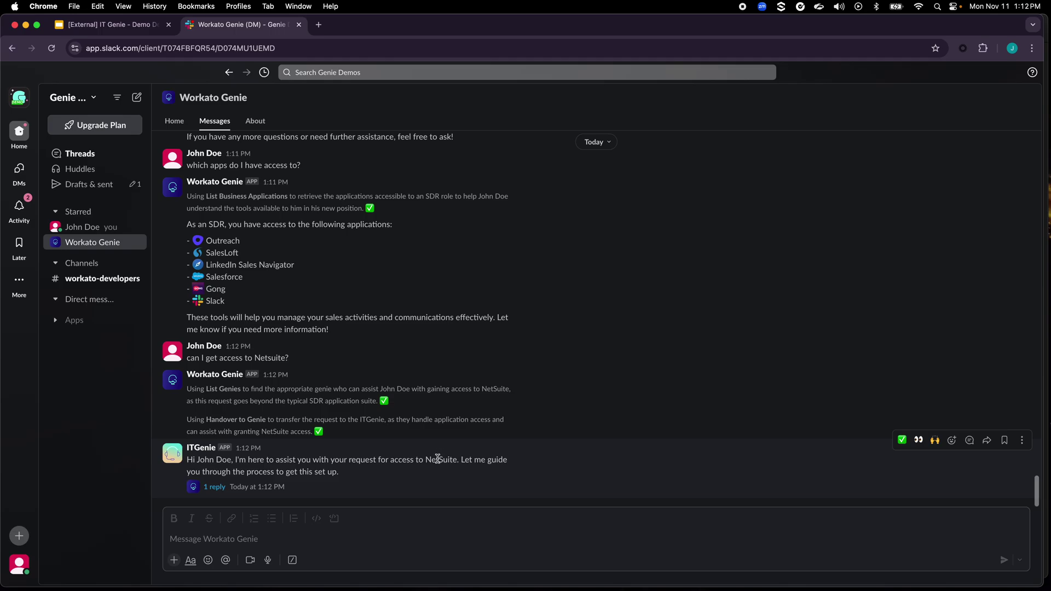
Step: Reply in the ITGenie thread with 'run financial reports on my customers'
{"action": "left_click", "coordinate": [307, 488]}
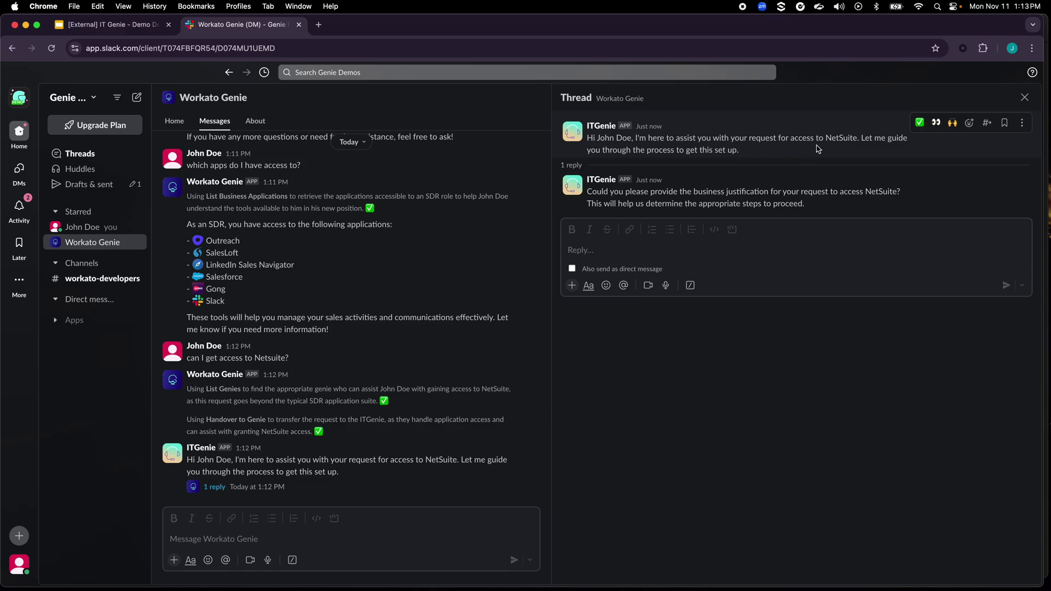
{"action": "left_click", "coordinate": [740, 245]}
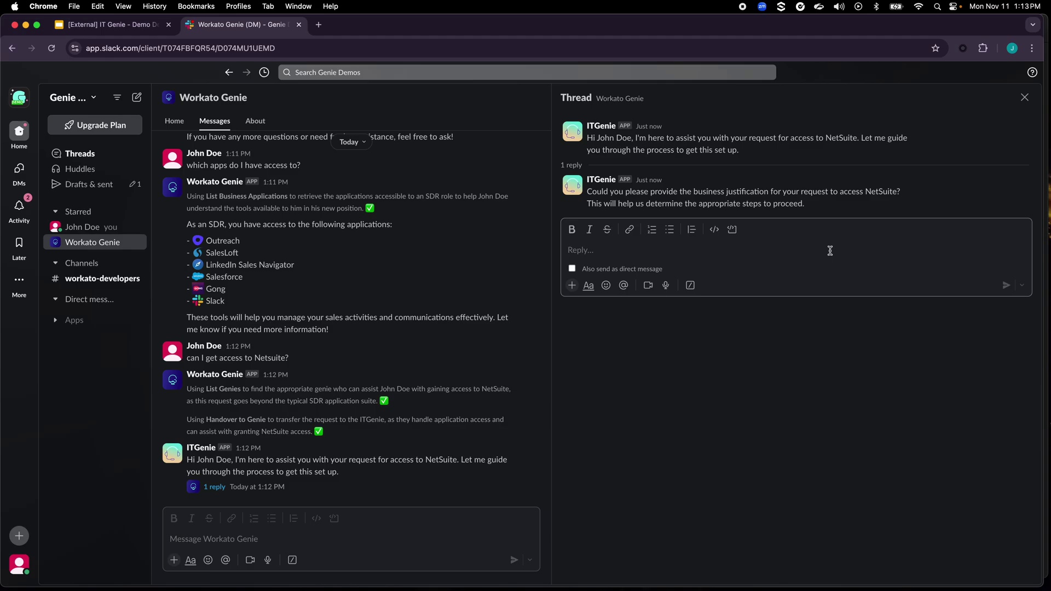
{"action": "type", "text": "run fin"}
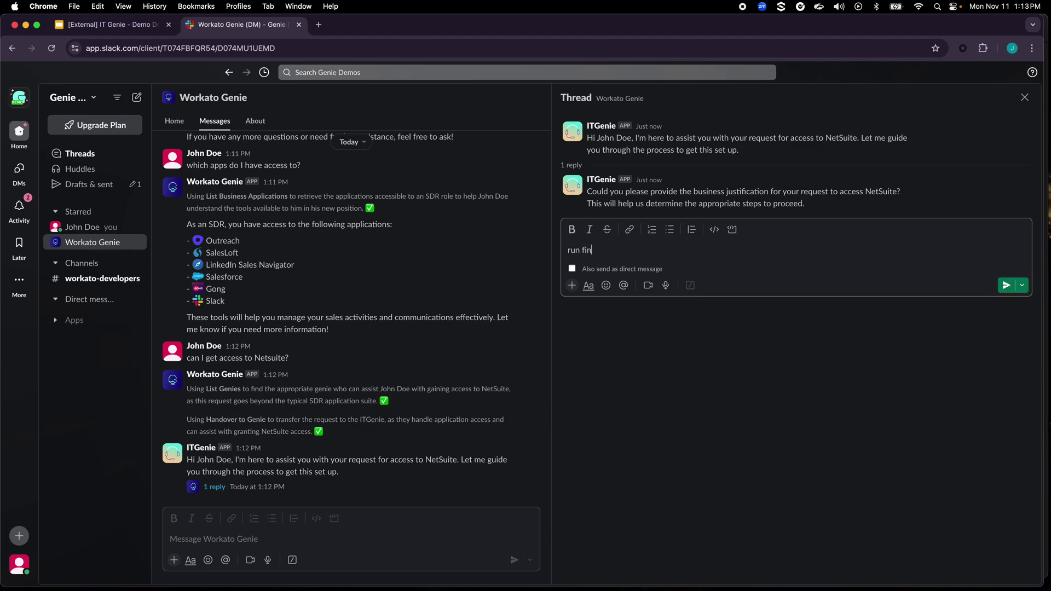
{"action": "type", "text": "ancial reports on my customers"}
{"action": "key", "text": "Return"}
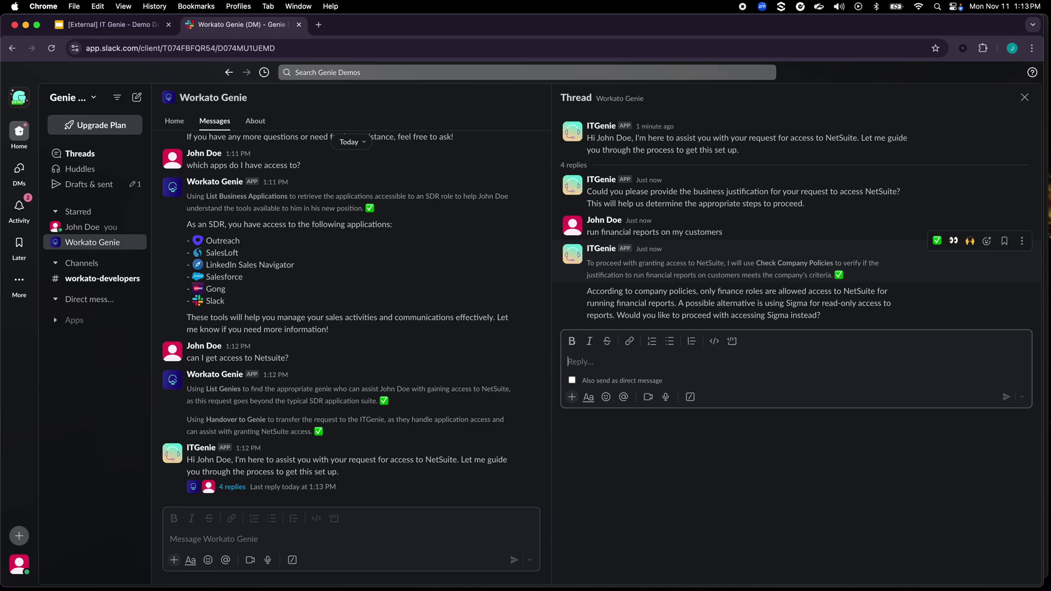
Step: Highlight ITGenie's finance-roles-only NetSuite rule and the suggested Sigma alternative
{"action": "left_click", "coordinate": [701, 291]}
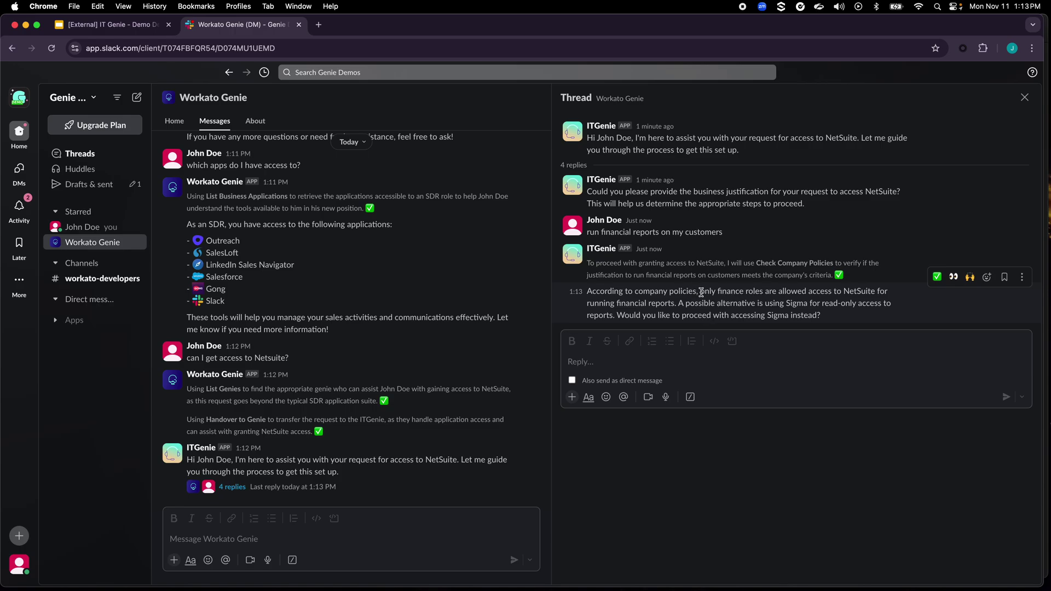
{"action": "left_click_drag", "start_coordinate": [700, 291], "coordinate": [875, 292]}
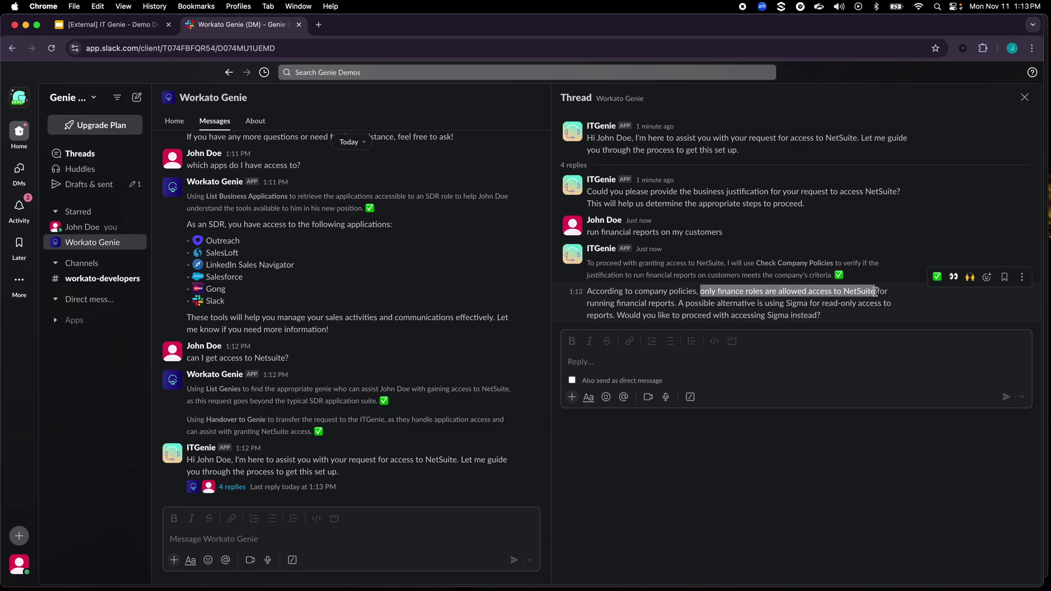
{"action": "double_click", "coordinate": [797, 304]}
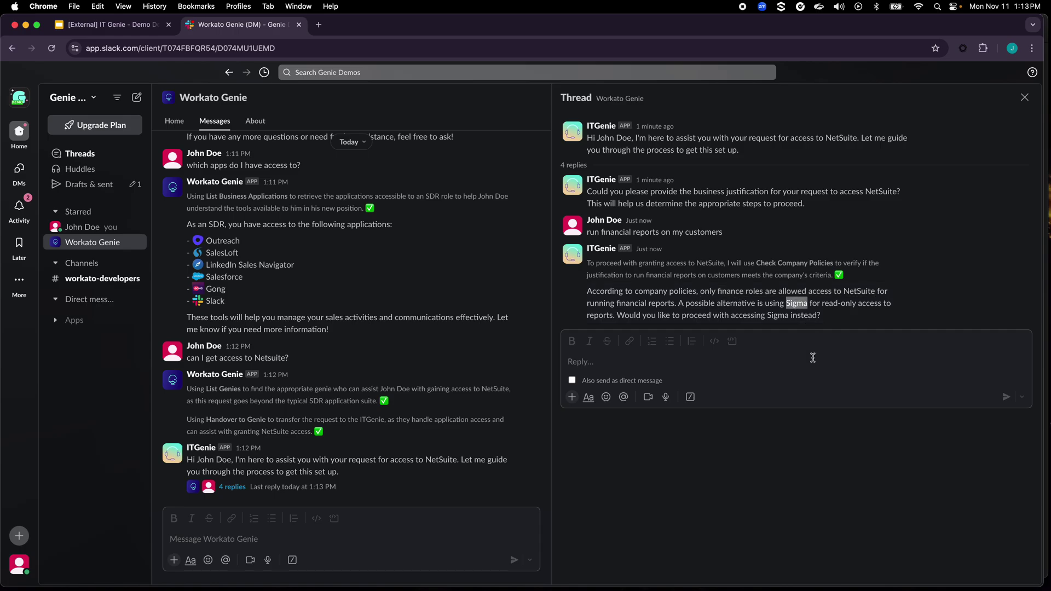
{"action": "left_click", "coordinate": [711, 357]}
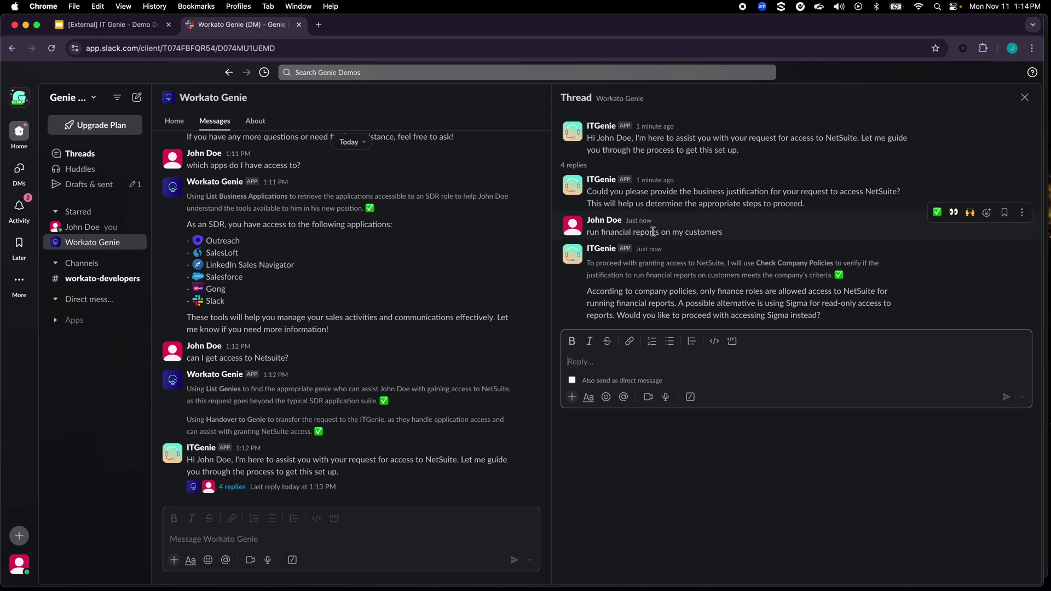
Step: Reply 'sure' in the ITGenie thread to accept read-only Sigma access
{"action": "left_click", "coordinate": [695, 356]}
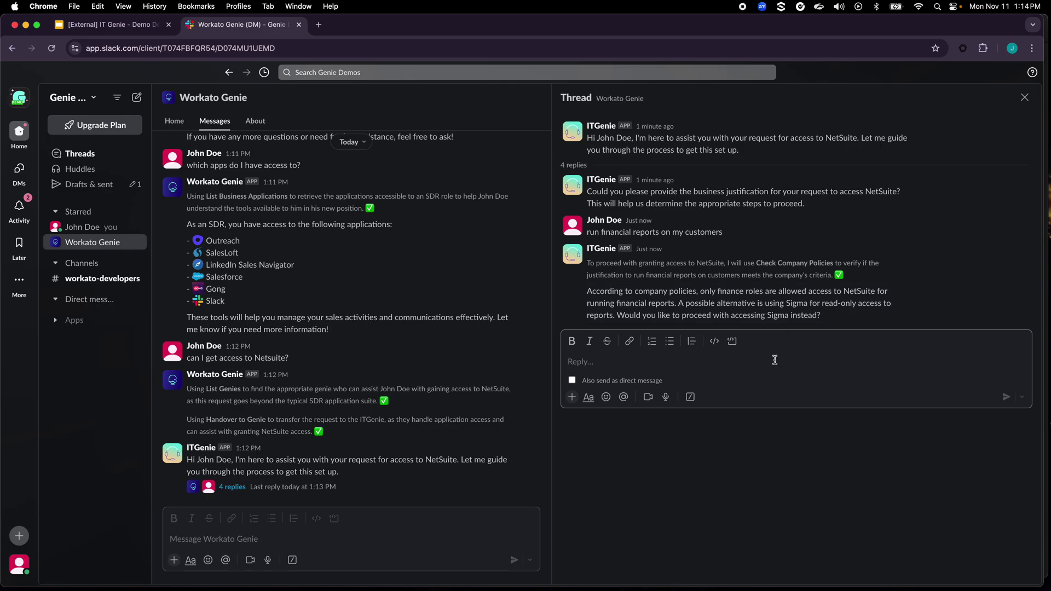
{"action": "type", "text": "sure"}
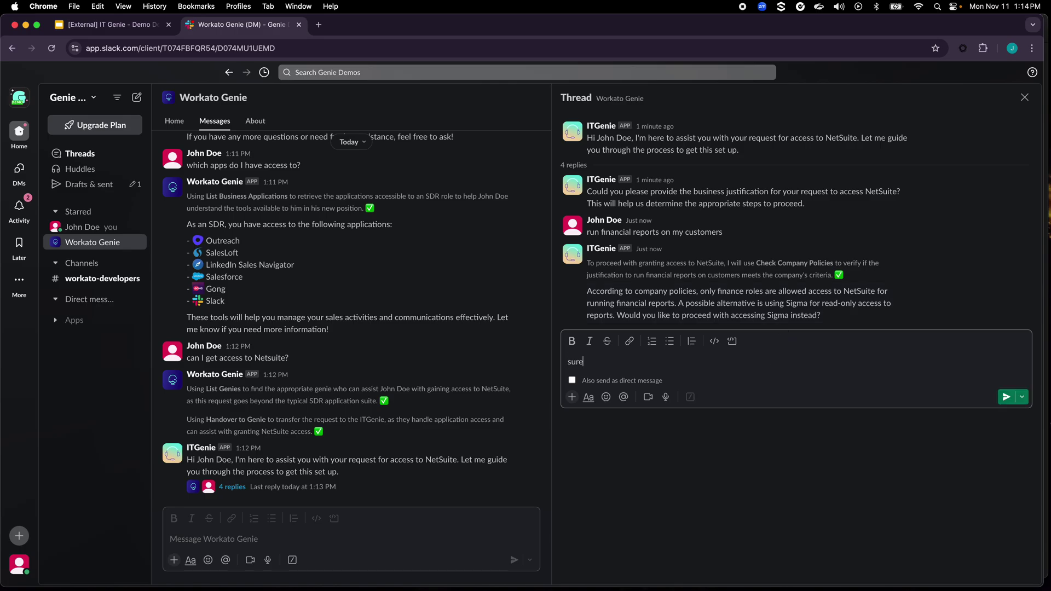
{"action": "key", "text": "Return"}
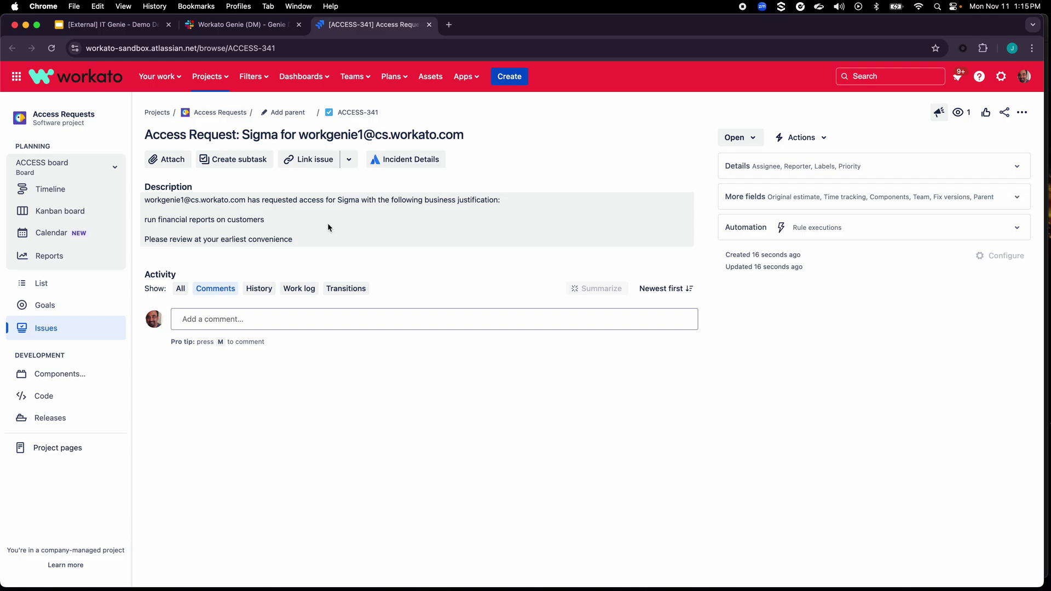
Step: Change Jira ticket ACCESS-341's status from Open to Approved
{"action": "left_click", "coordinate": [755, 140]}
{"action": "left_click", "coordinate": [749, 160]}
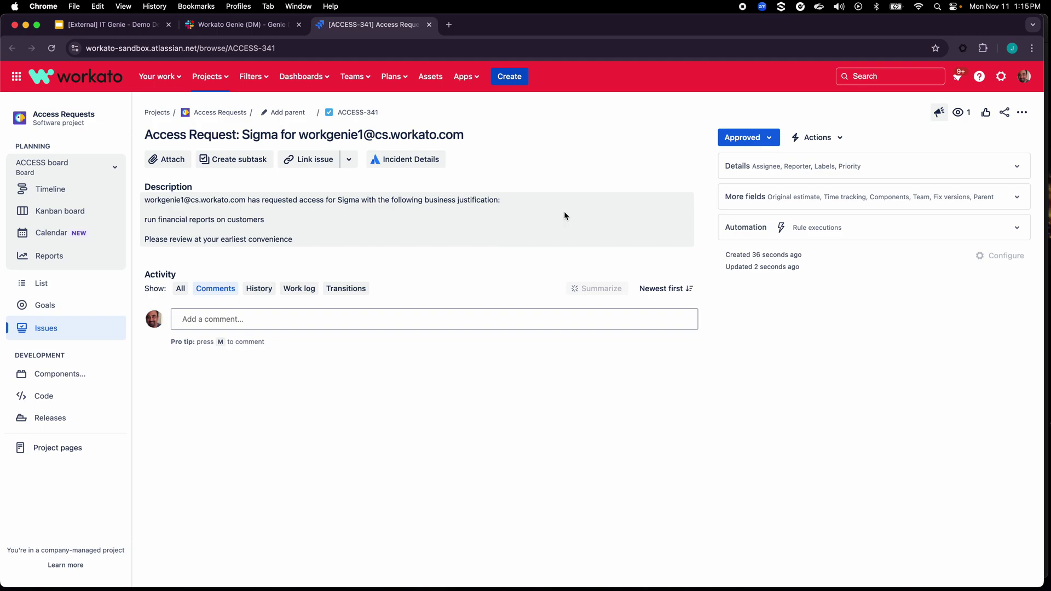
Step: Return to the Workato Genie DM to see ITGenie confirm Sigma access
{"action": "left_click", "coordinate": [239, 27]}
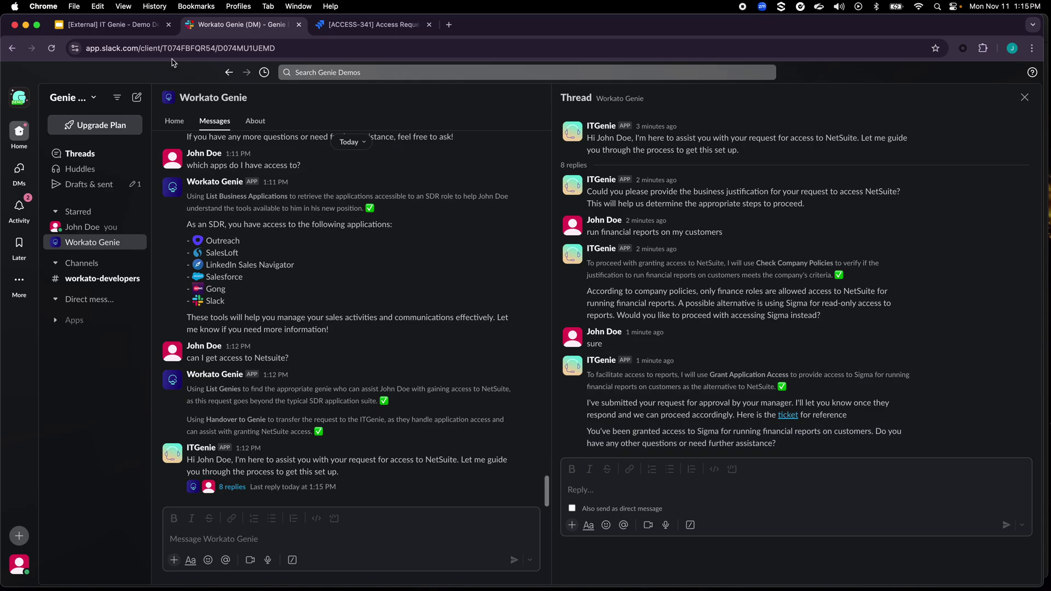
Step: Switch to the '[External] IT Genie - Demo' deck and advance to the recap slide
{"action": "left_click", "coordinate": [110, 24]}
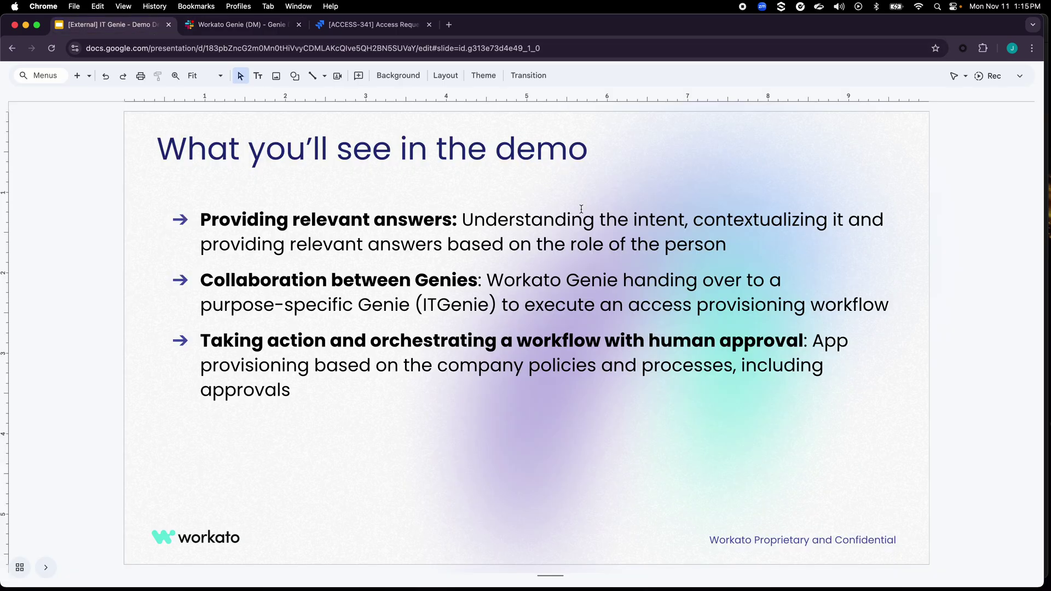
{"action": "key", "text": "Down"}
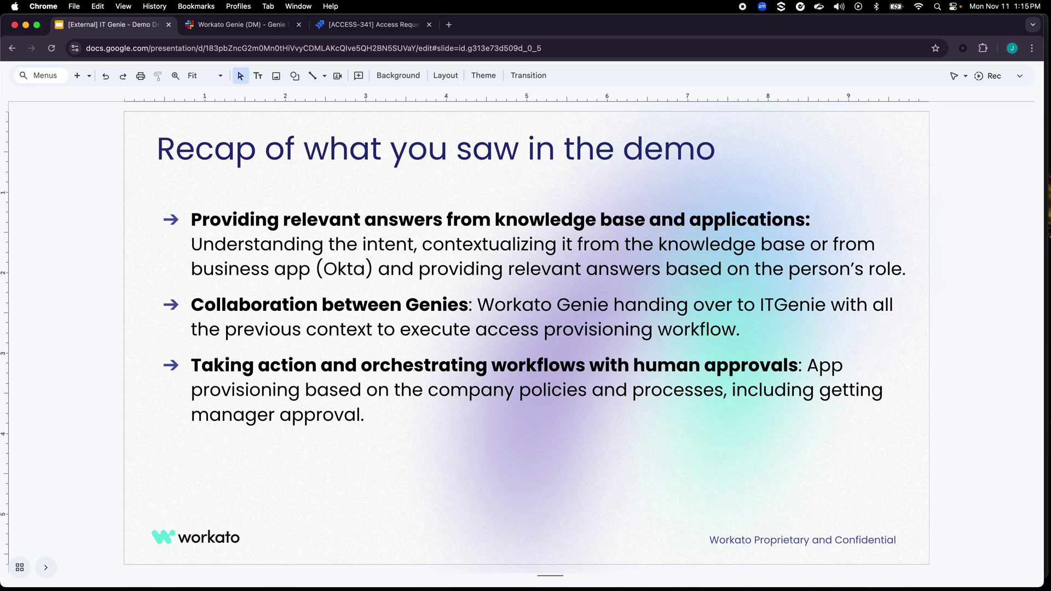